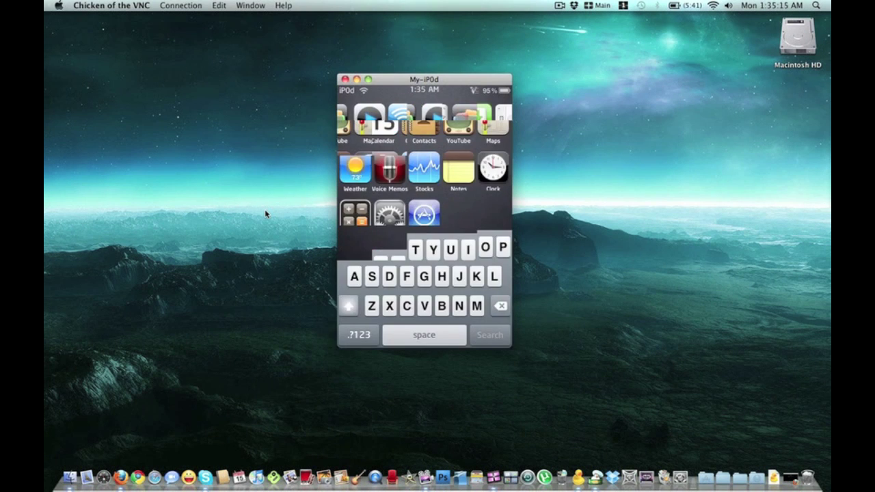
Close the My-iP0d VNC mirror window and bring up Firefox's Downloads page.
left_click(346, 79)
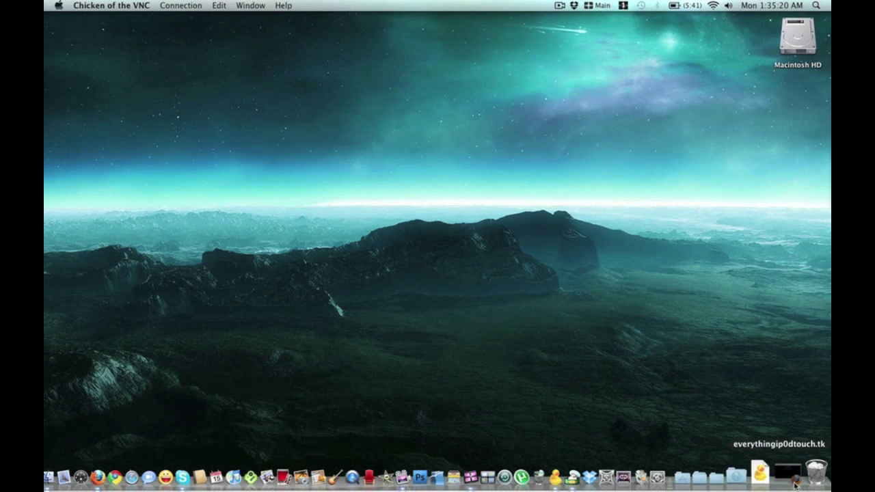
left_click(773, 476)
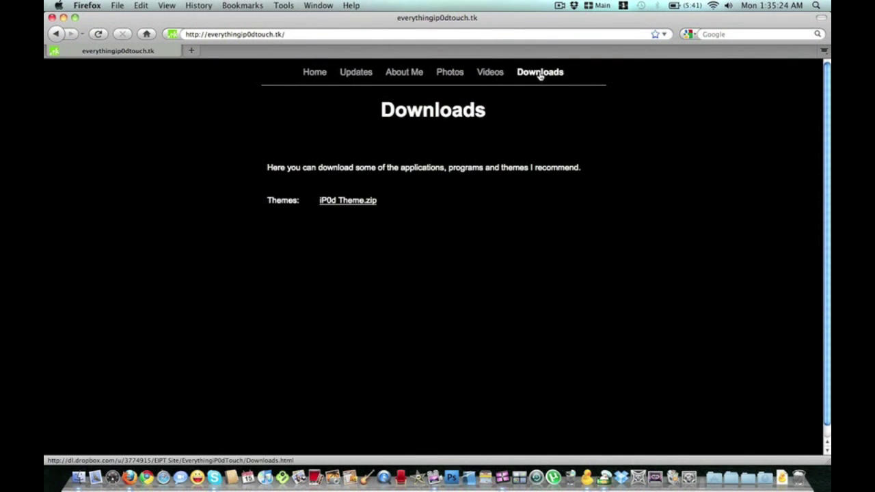
Download iP0d Theme.zip and unzip it with Archive Utility.
left_click(370, 201)
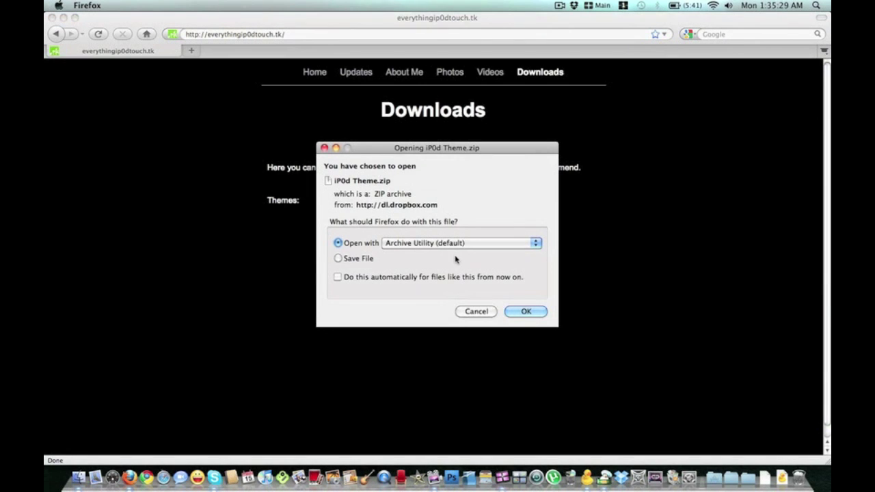
left_click(525, 311)
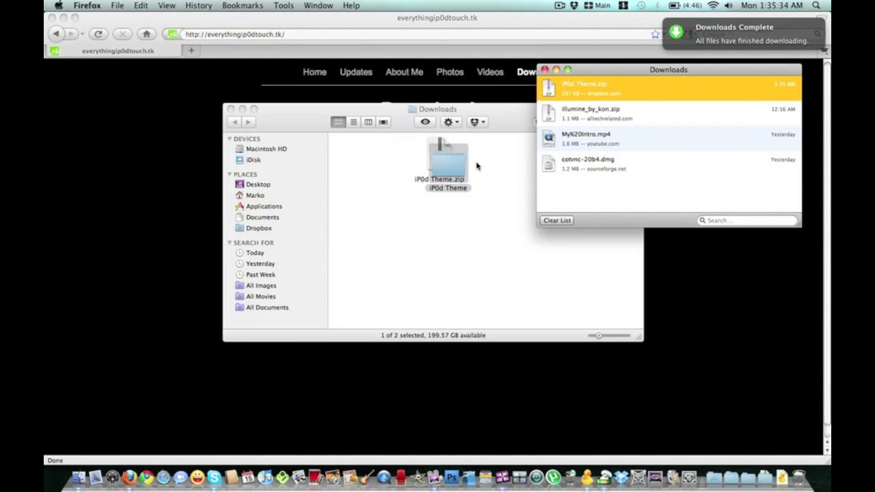
Open the iP0d Theme folder and arrange its files by name.
double_click(376, 167)
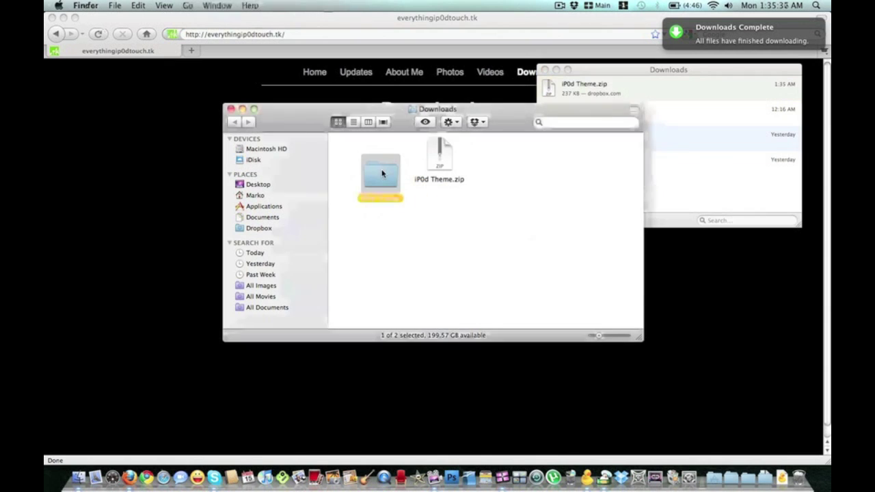
right_click(393, 254)
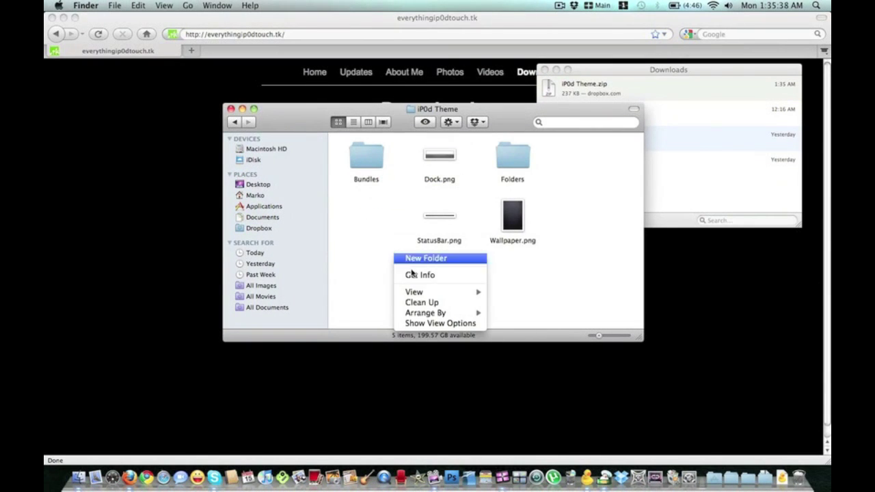
mouse_move(426, 313)
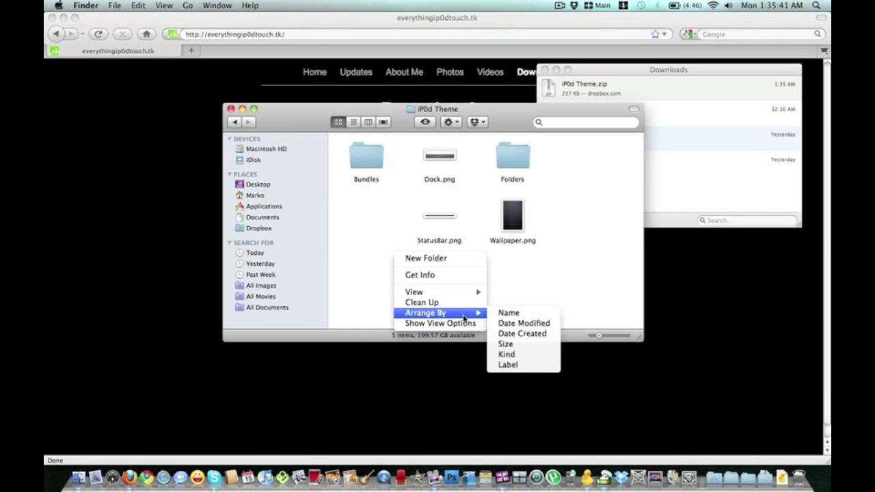
left_click(507, 313)
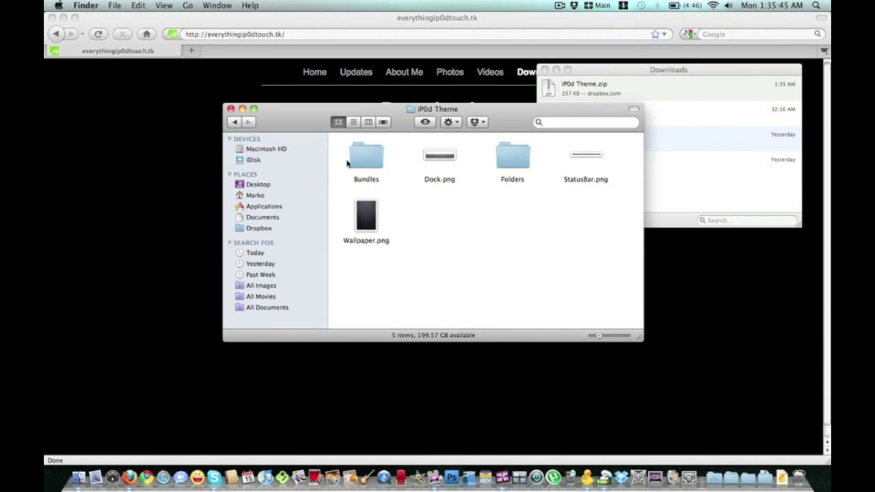
Minimize the iP0d Theme folder and close the Downloads list and Firefox.
left_click(242, 109)
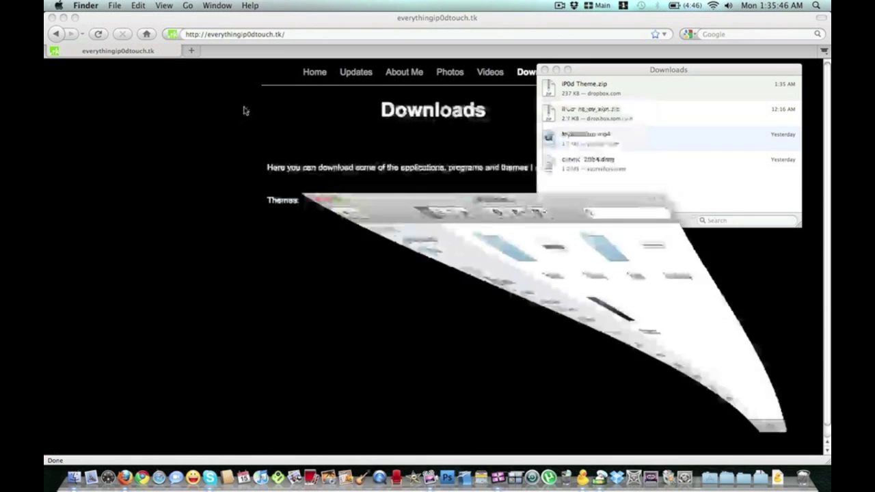
left_click(545, 70)
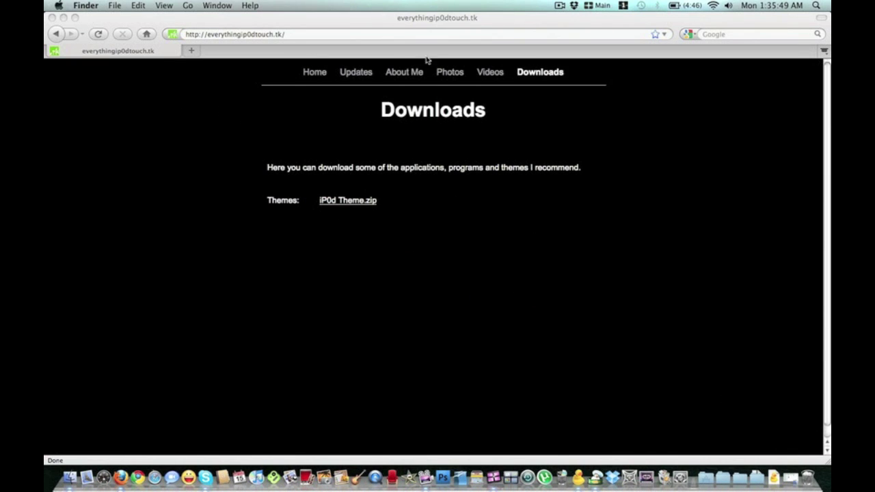
left_click(53, 18)
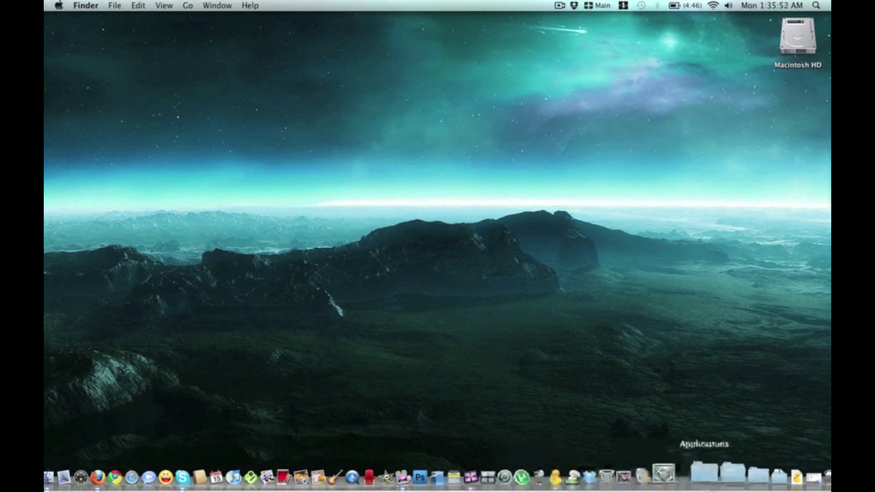
Drag the iP0d Theme folder from the Downloads stack into the 192.168.1.4 SFTP root.
left_click(774, 479)
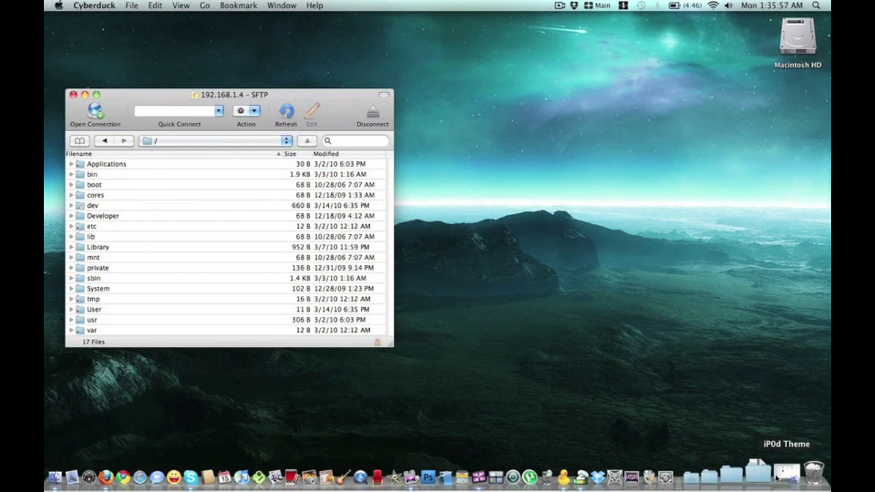
left_click(773, 480)
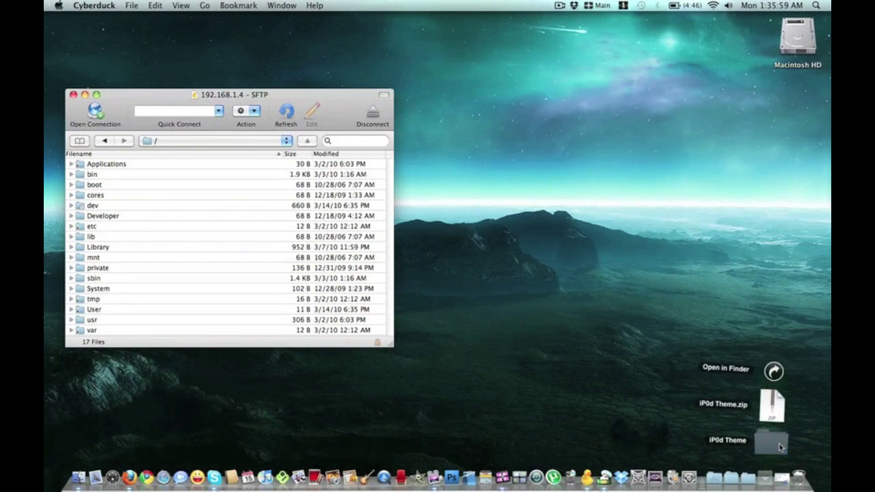
mouse_move(776, 444)
left_mouse_down()
mouse_move(284, 147)
mouse_move(277, 174)
left_mouse_up()
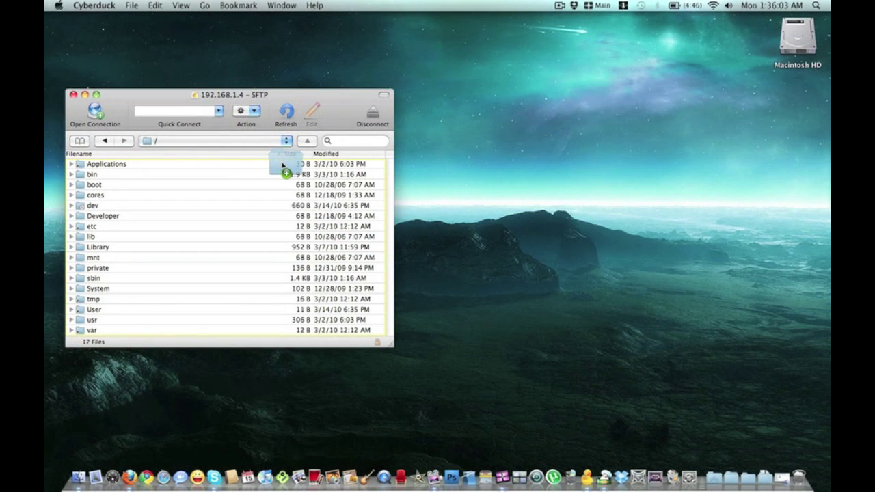
left_click_drag(276, 174, 276, 165)
left_click_drag(276, 164, 276, 164)
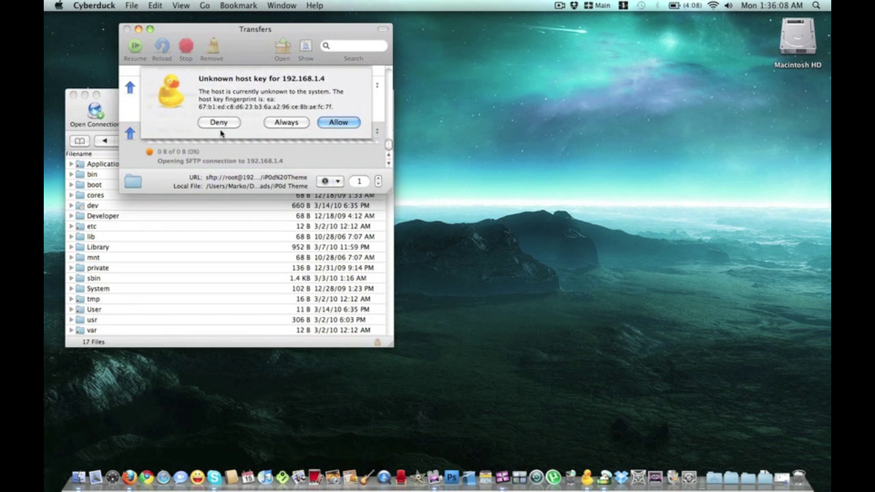
Deny the unrecognised host key and close the Transfers and SFTP browser windows.
left_click(219, 123)
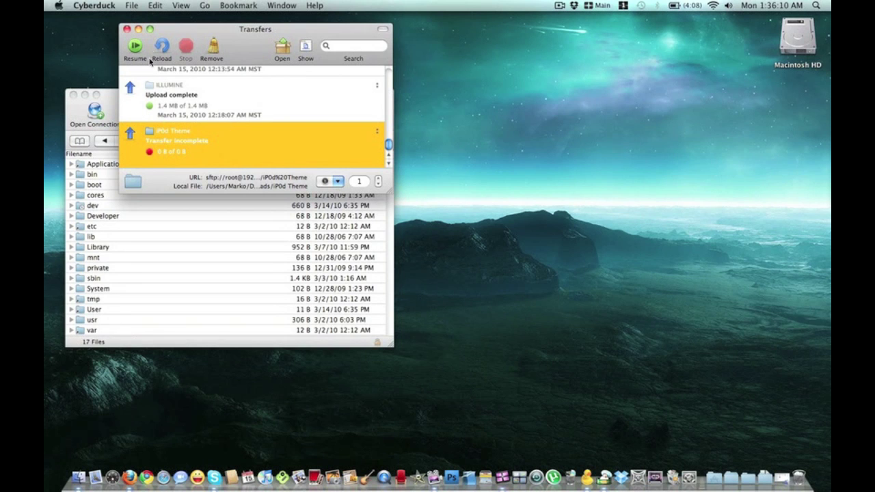
left_click(127, 29)
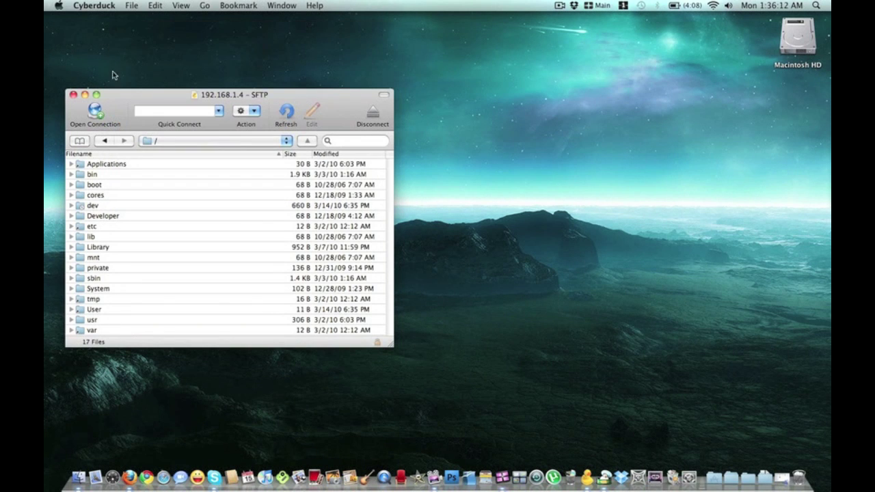
left_click(73, 95)
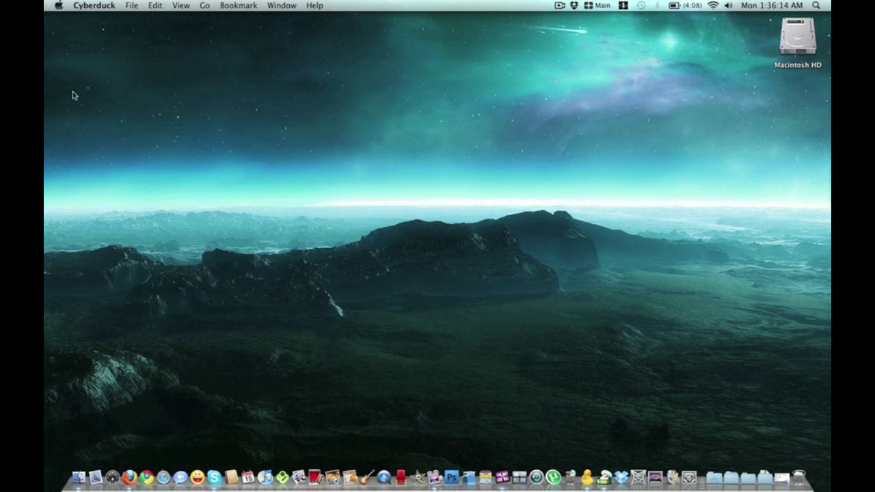